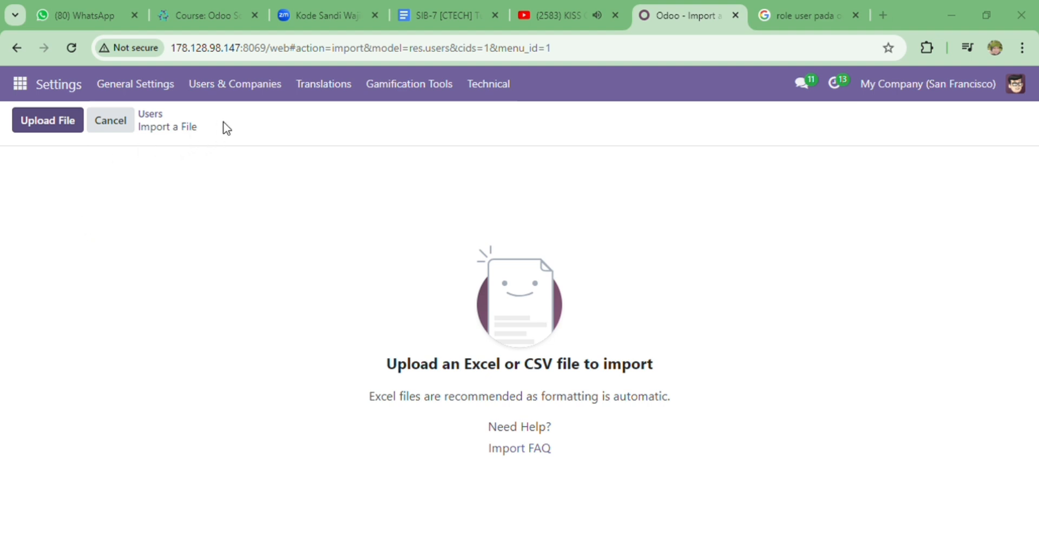
Upload TUGAS HAK AKSES.xlsx and test the Name, Login and Password mapping until 'Everything seems valid' appears
left_click(338, 258)
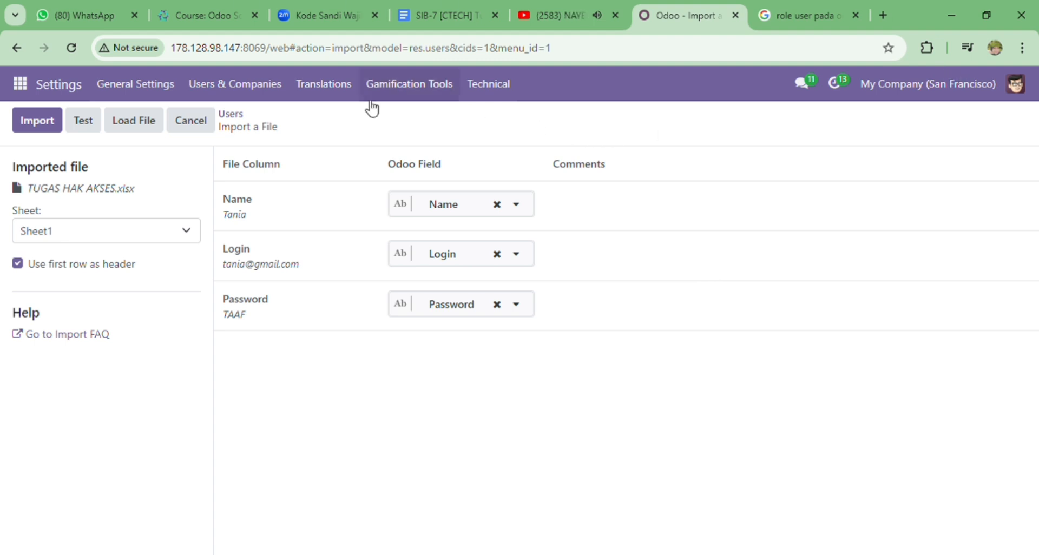
left_click(86, 130)
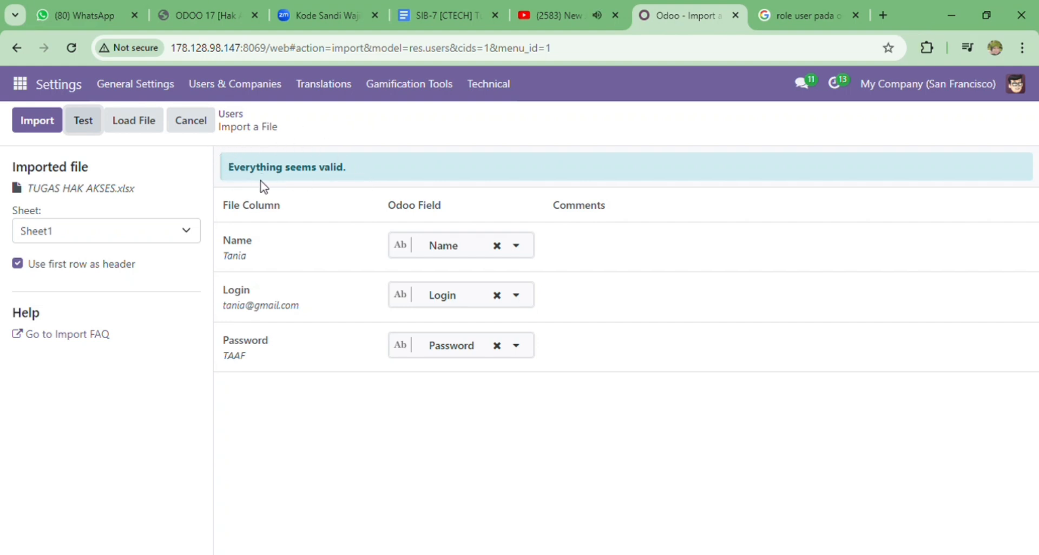
left_click(47, 125)
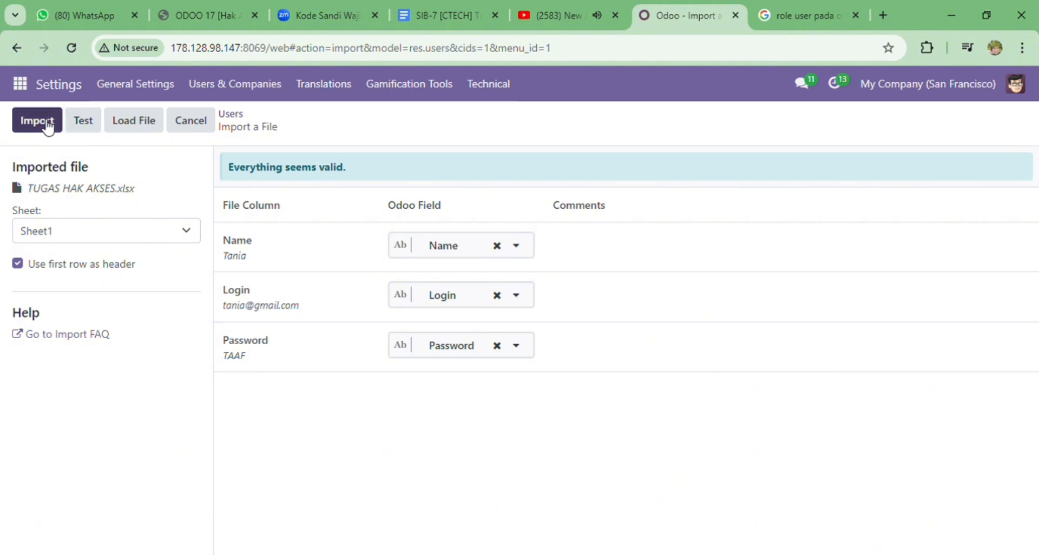
Import the validated users and review the first imported user's Access Rights
left_click(48, 127)
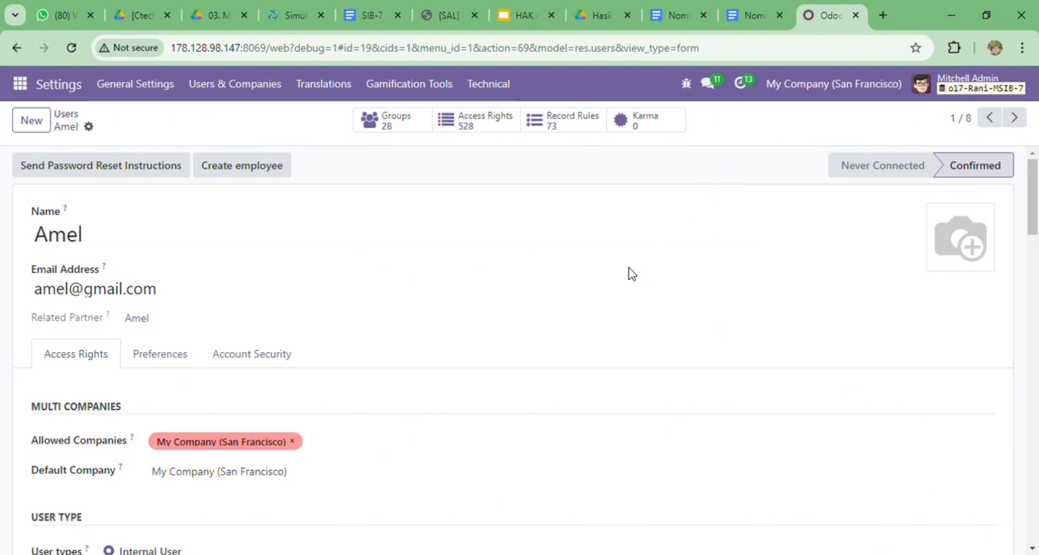
scroll(629, 274, "down", 3)
scroll(629, 274, "down", 4)
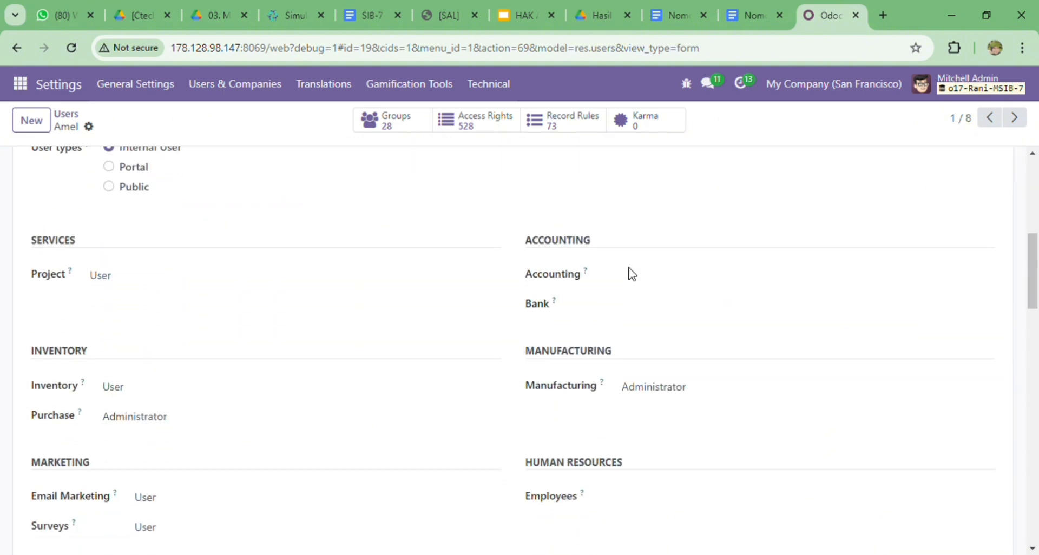
scroll(629, 273, "down", 9)
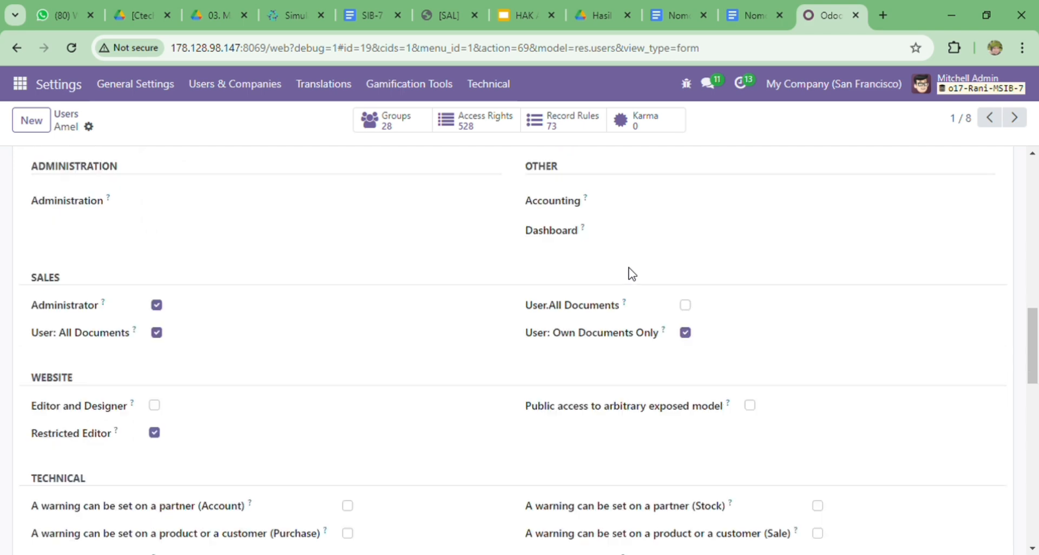
scroll(629, 273, "down", 7)
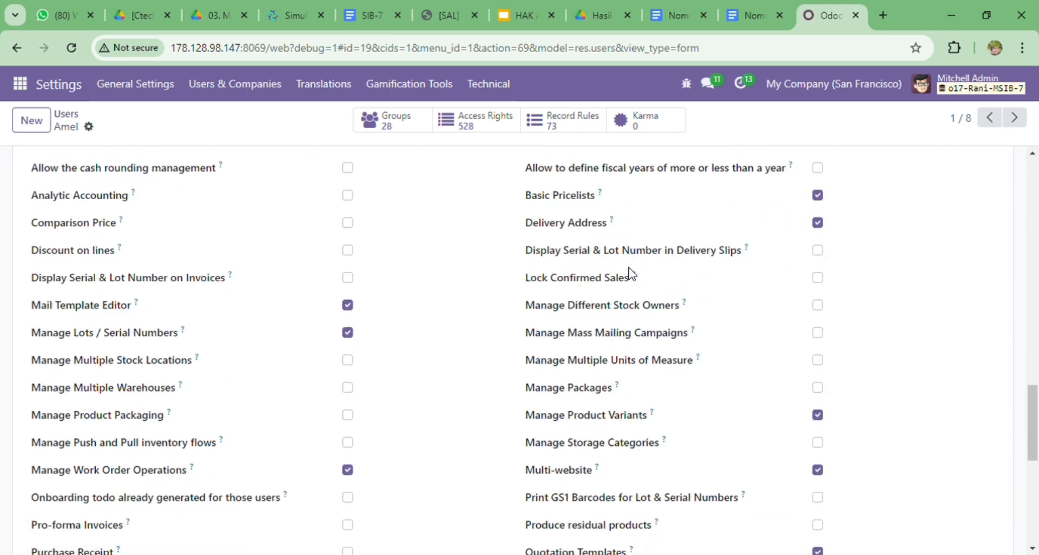
scroll(632, 273, "up", 12)
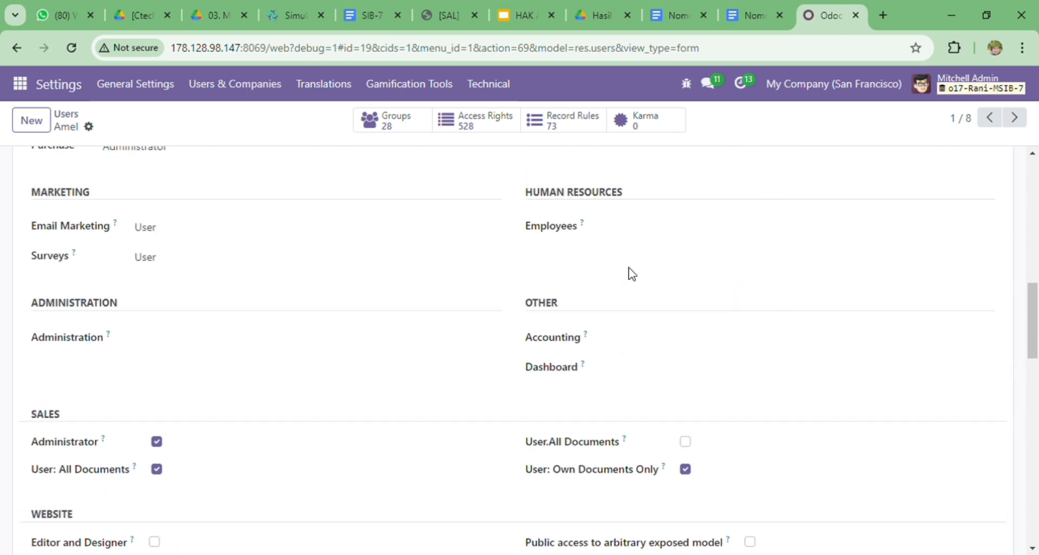
scroll(632, 273, "down", 2)
scroll(632, 273, "up", 15)
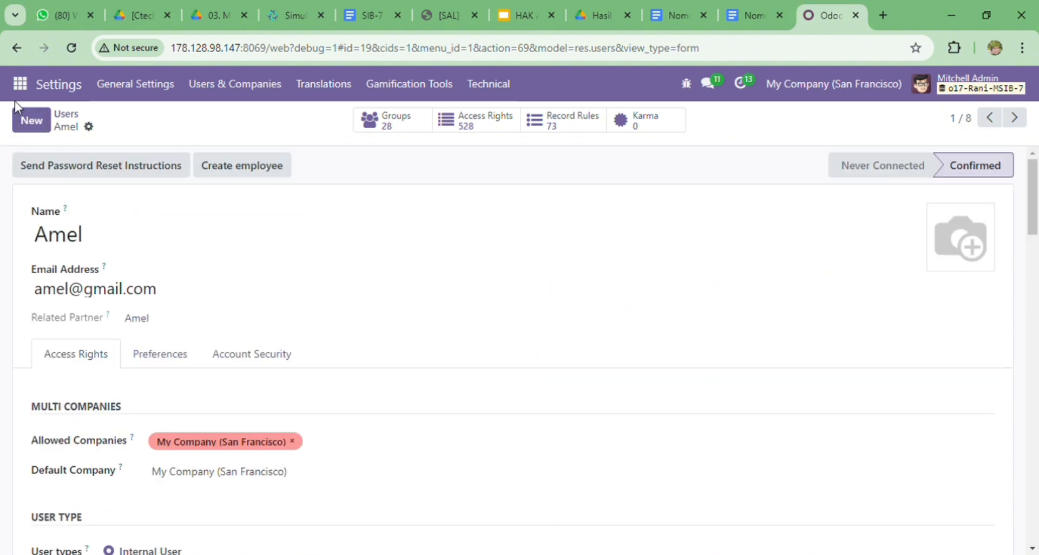
Return to the Users list and review the second user's access rights
left_click(72, 116)
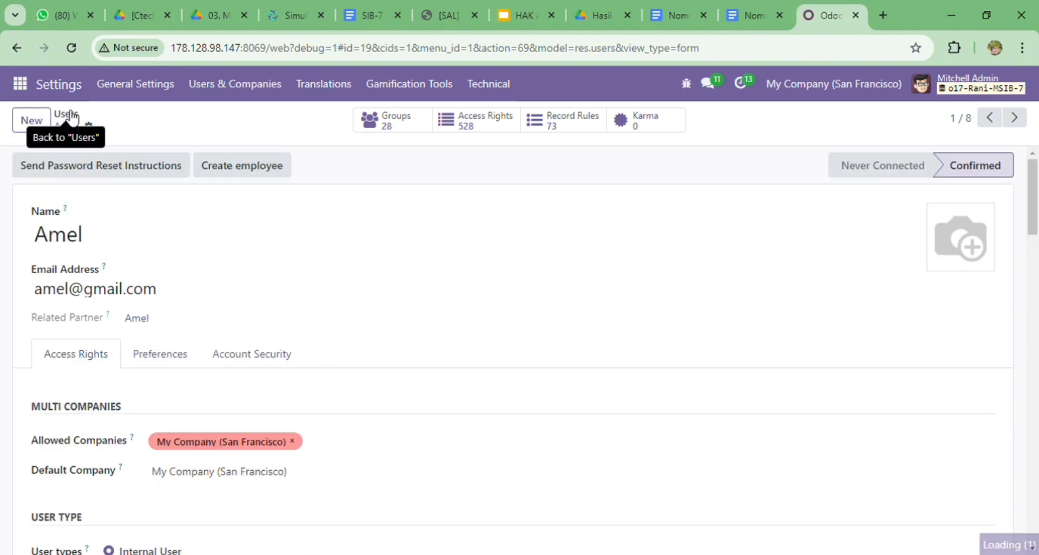
left_click(295, 220)
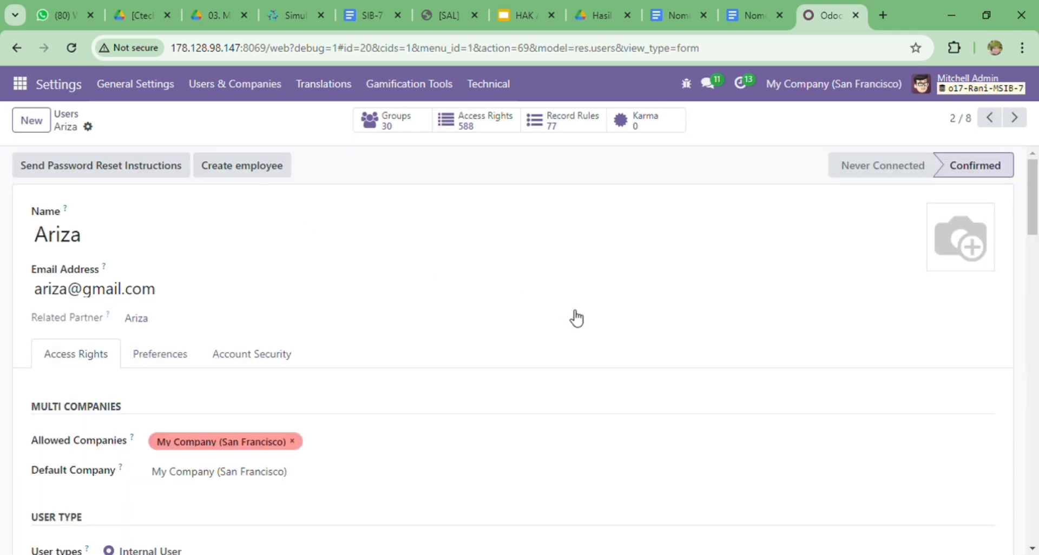
scroll(577, 318, "down", 10)
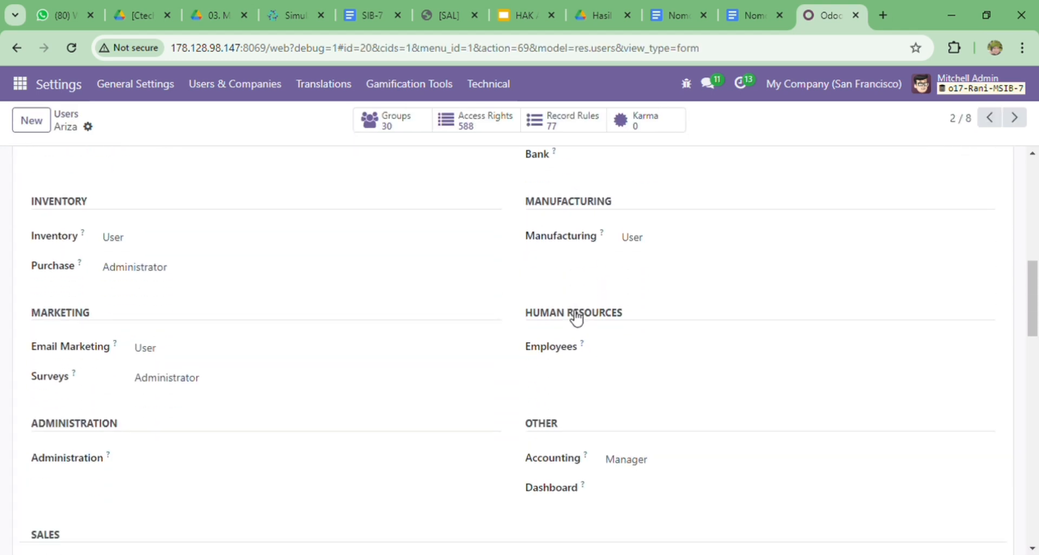
scroll(577, 319, "down", 6)
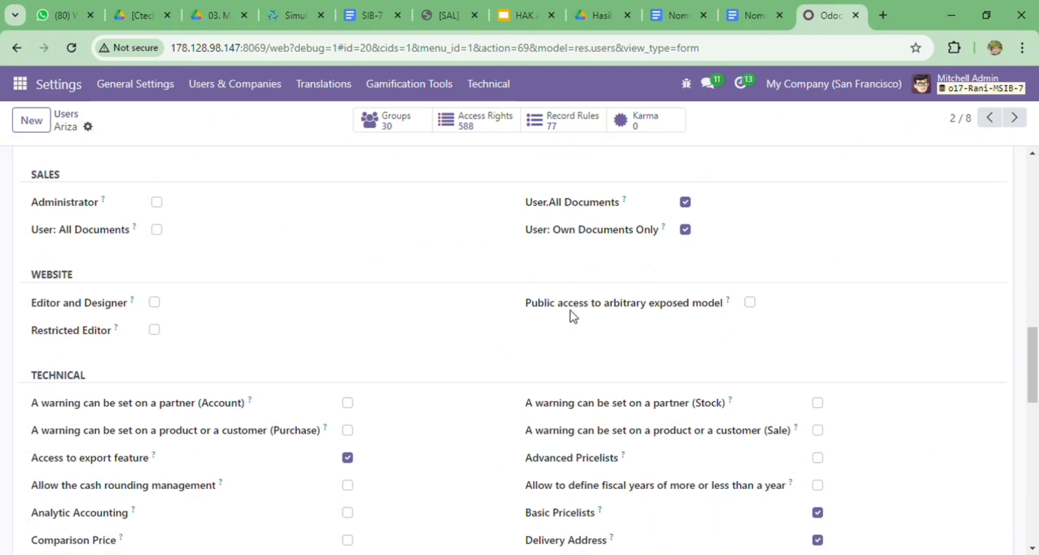
scroll(573, 317, "down", 1)
scroll(573, 317, "up", 4)
scroll(574, 317, "up", 10)
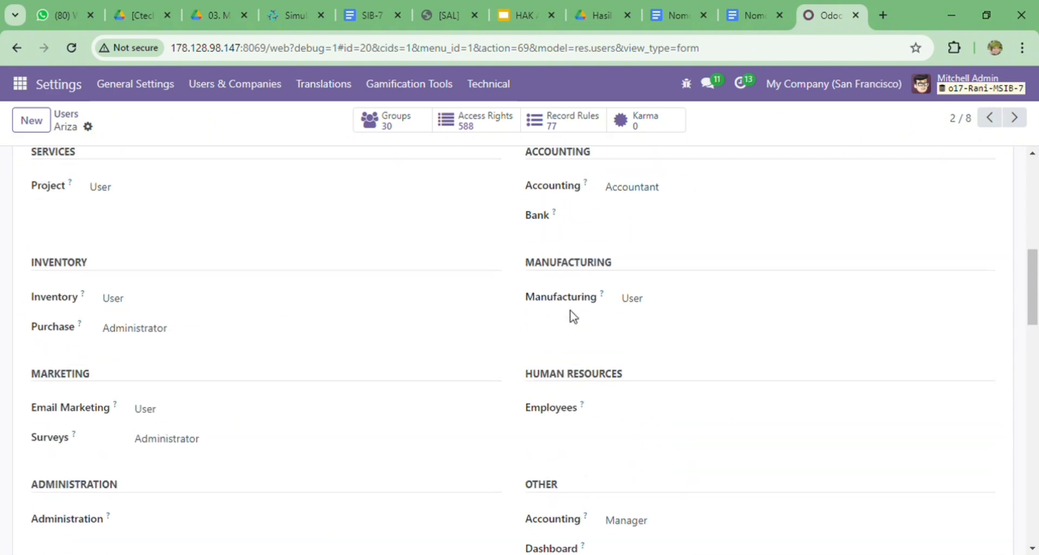
Go back to the Users list and review the fourth user's access rights
left_click(69, 116)
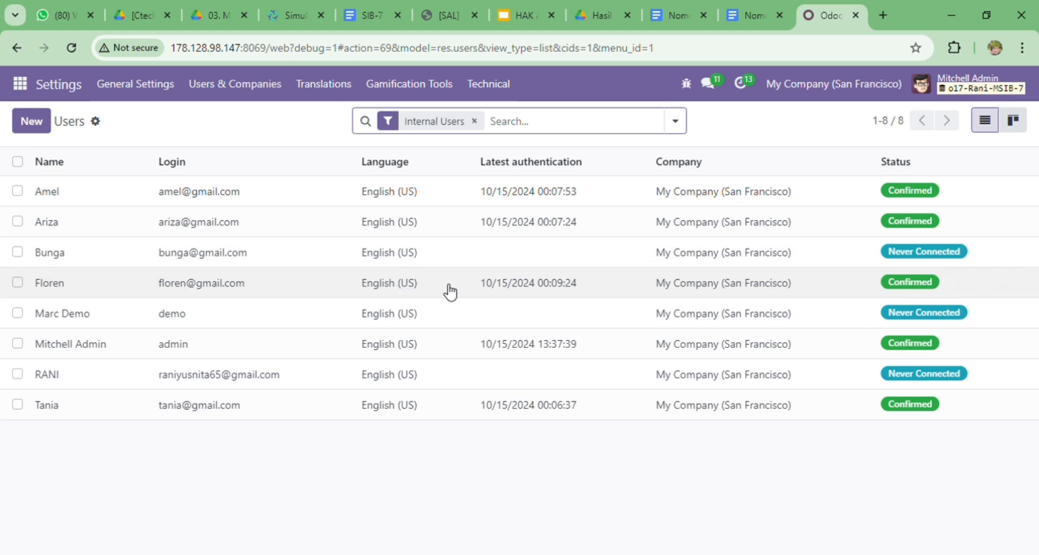
left_click(448, 290)
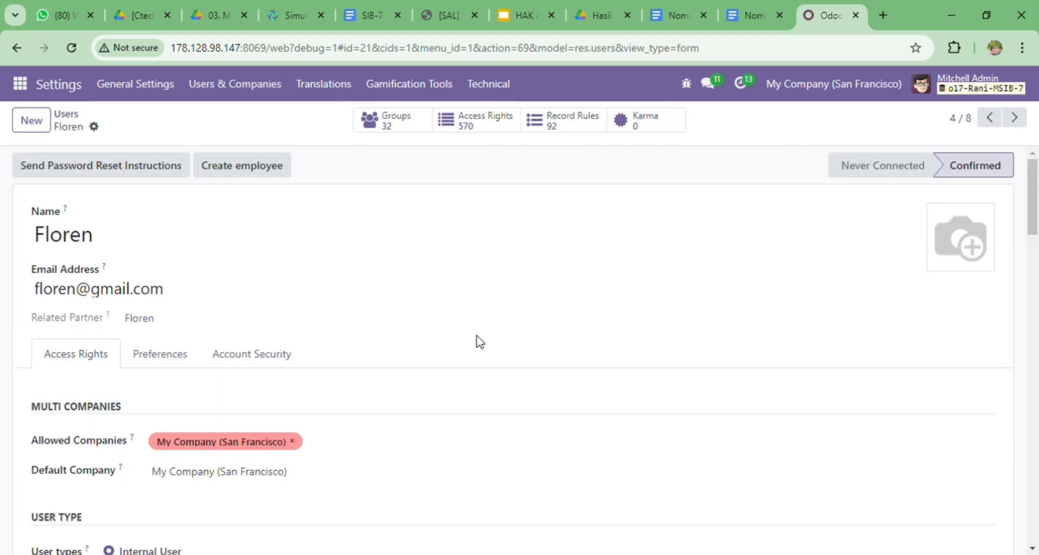
scroll(479, 342, "down", 7)
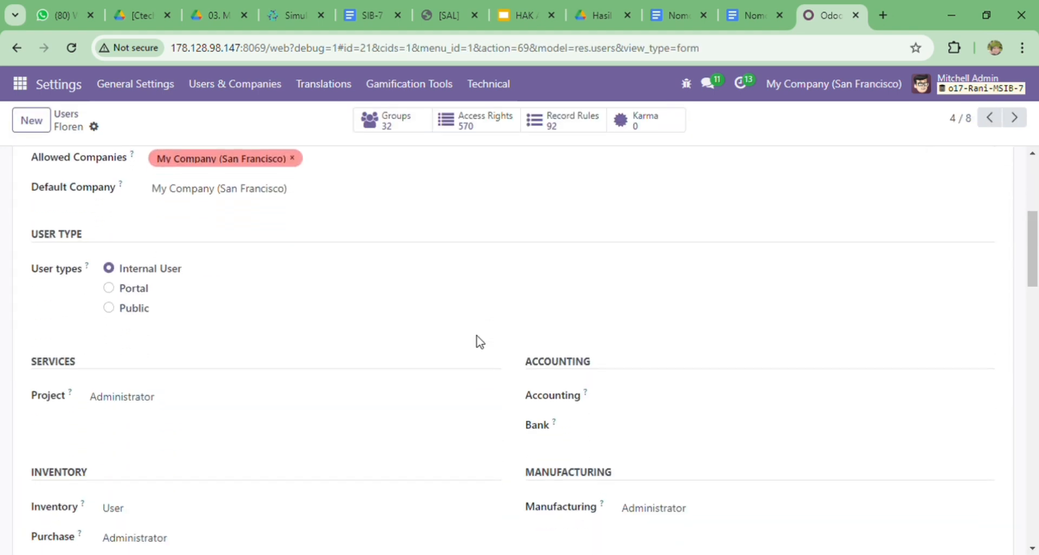
scroll(479, 342, "down", 6)
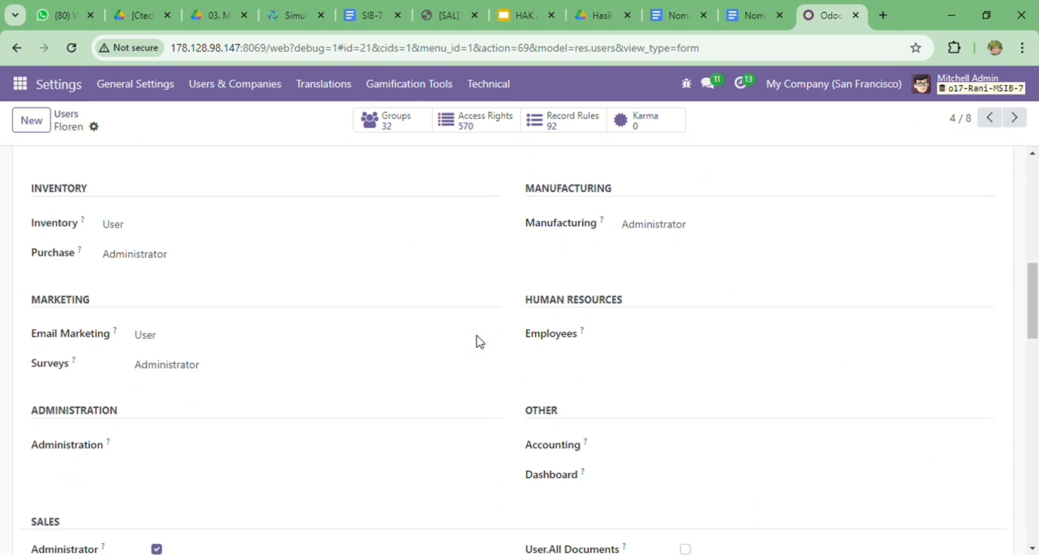
scroll(479, 342, "down", 2)
scroll(479, 342, "up", 10)
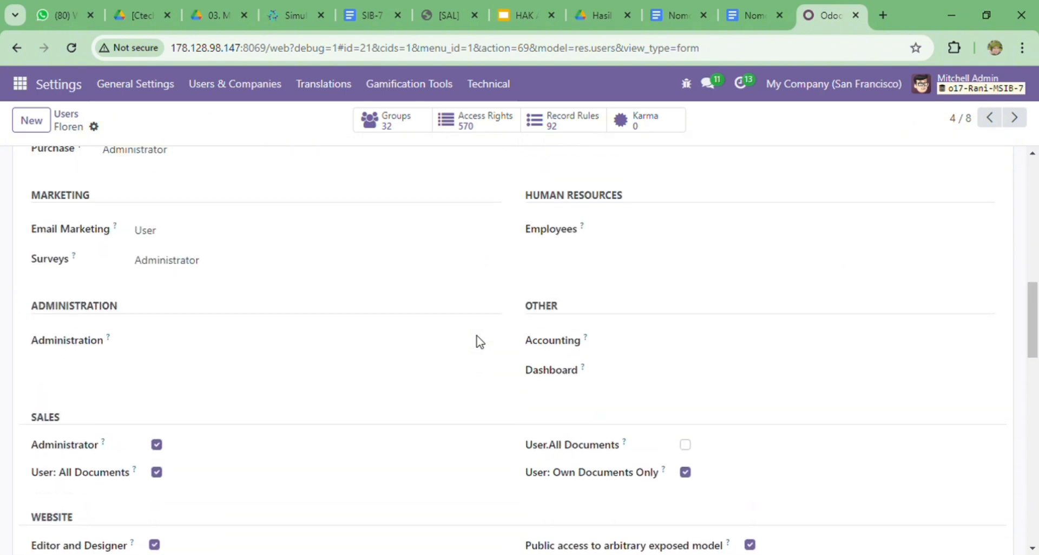
scroll(479, 342, "up", 4)
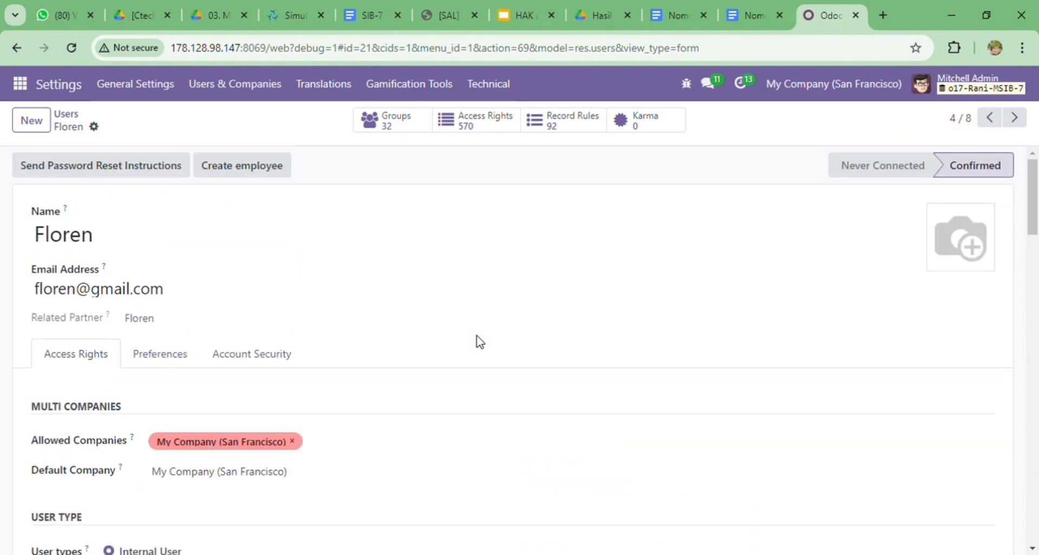
Check the last user's rights: Project, Inventory, Purchase, Manufacturing Administrator; Accounting Advisor
left_click(65, 114)
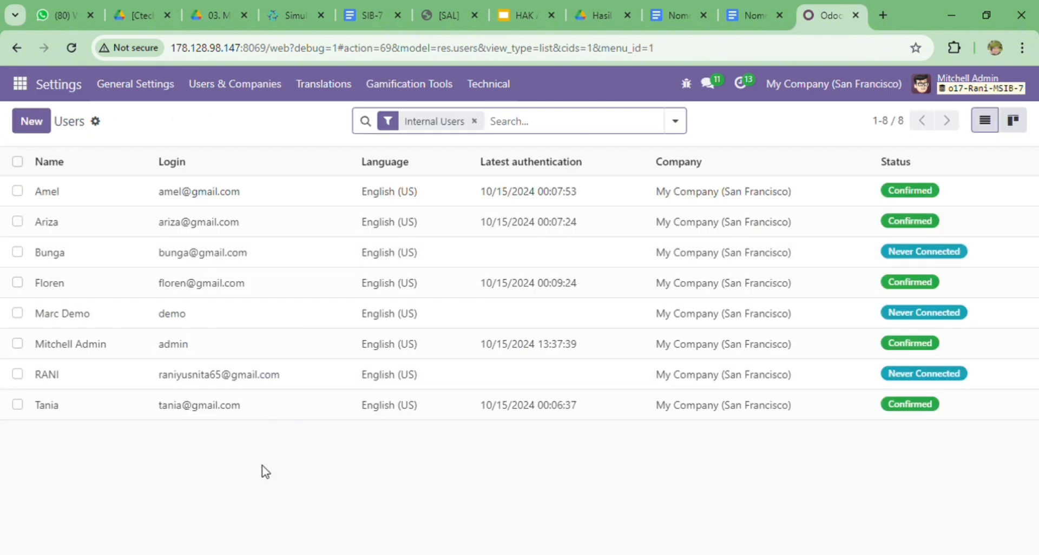
left_click(327, 417)
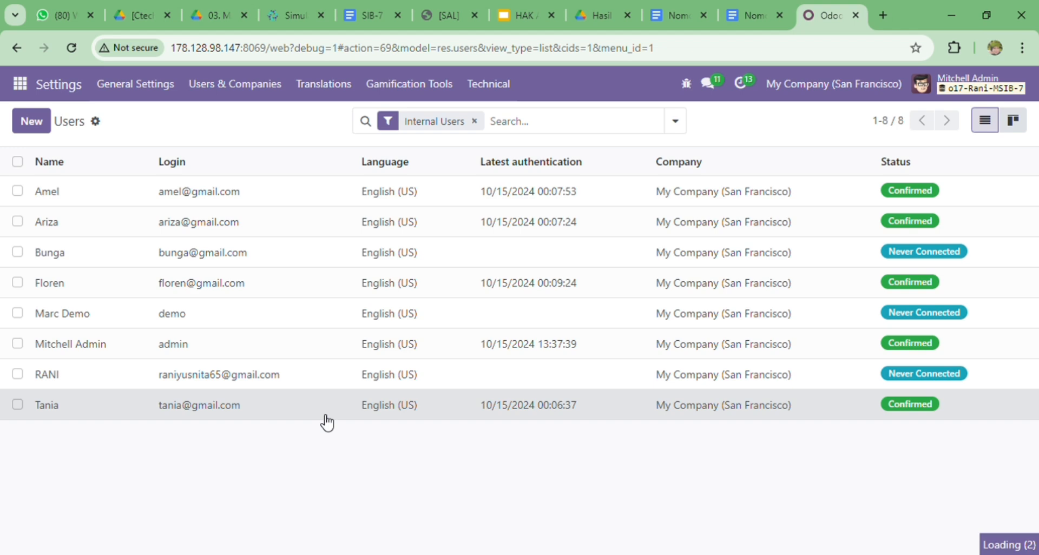
scroll(414, 420, "down", 7)
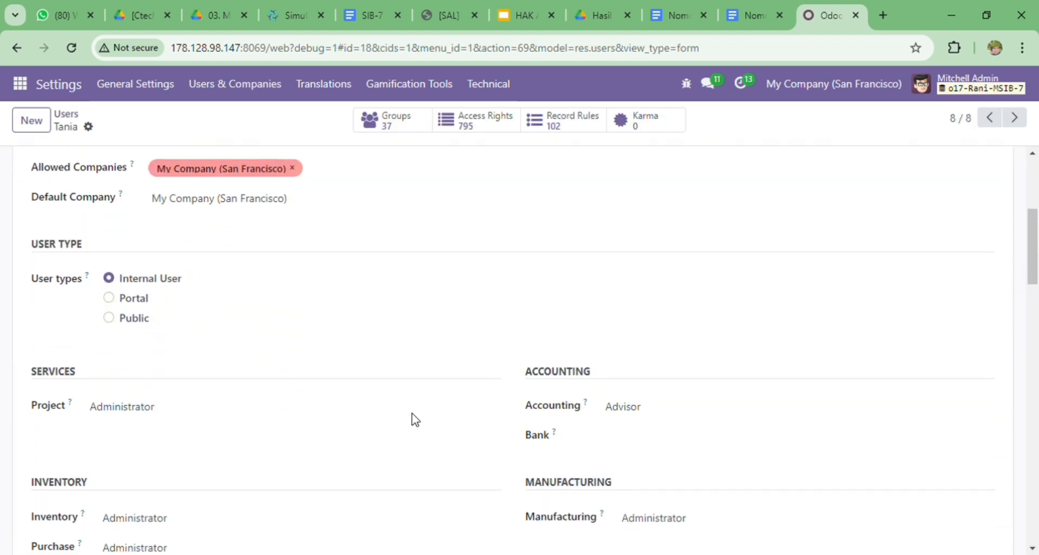
scroll(414, 419, "down", 5)
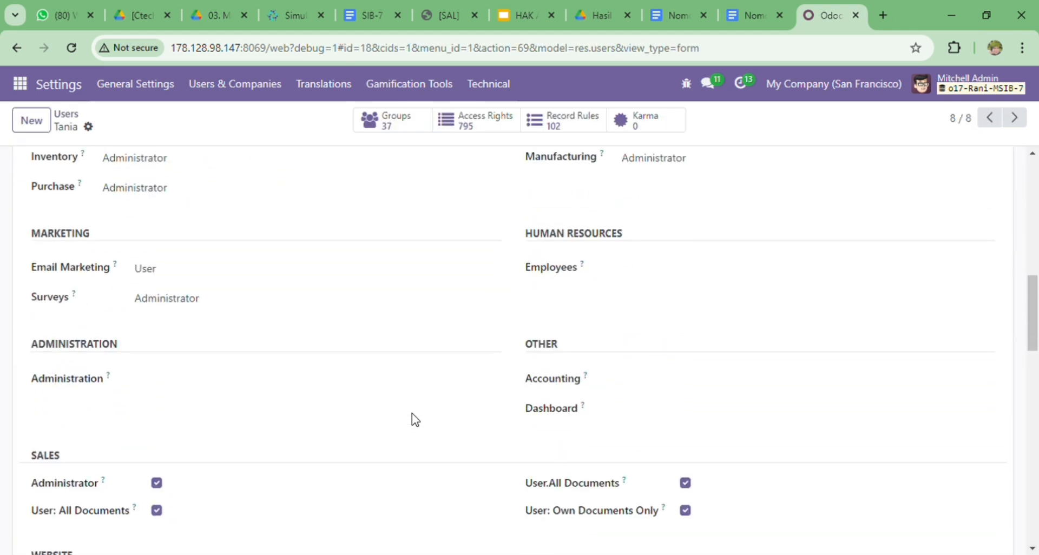
scroll(415, 420, "down", 3)
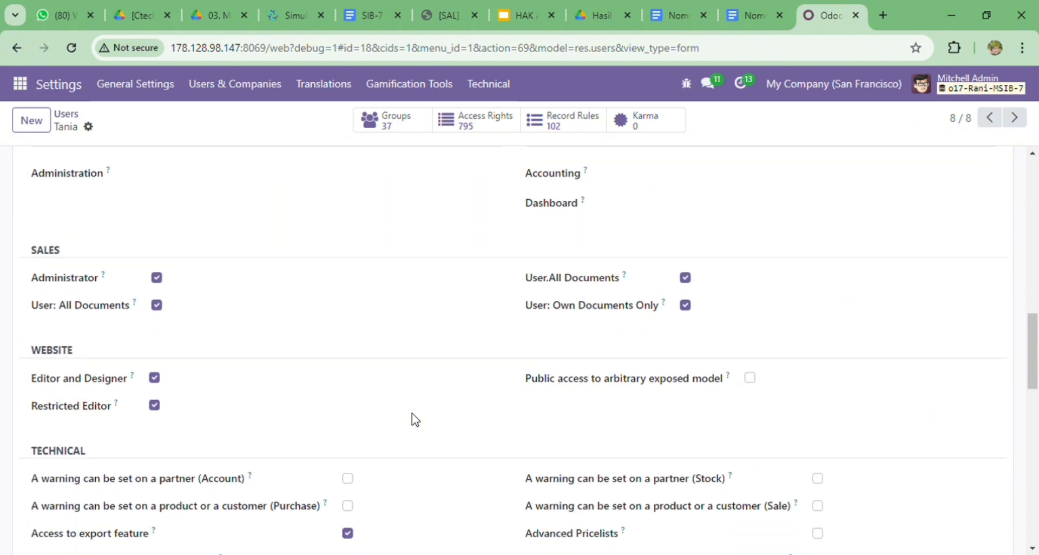
scroll(415, 420, "up", 3)
scroll(414, 420, "up", 7)
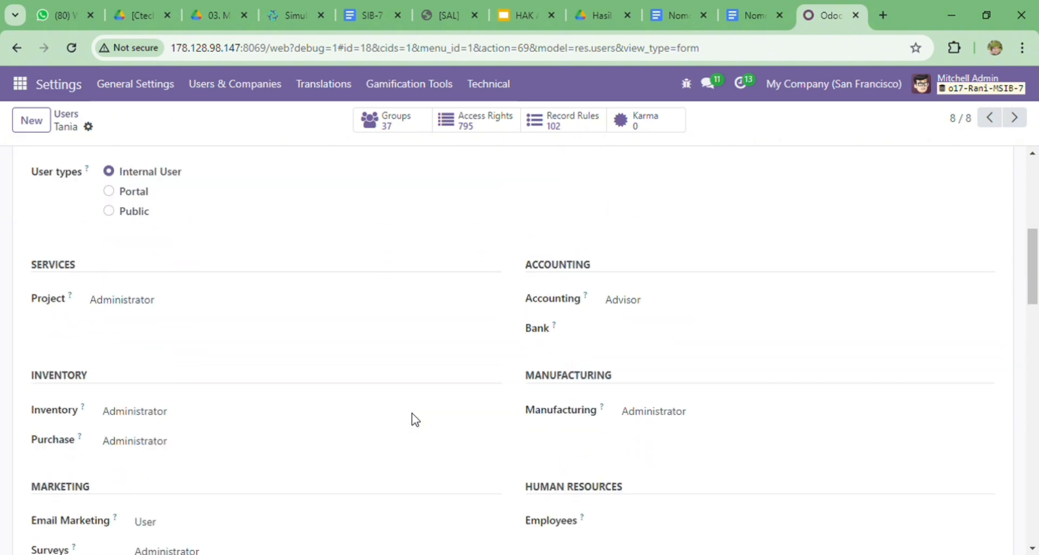
left_click(62, 114)
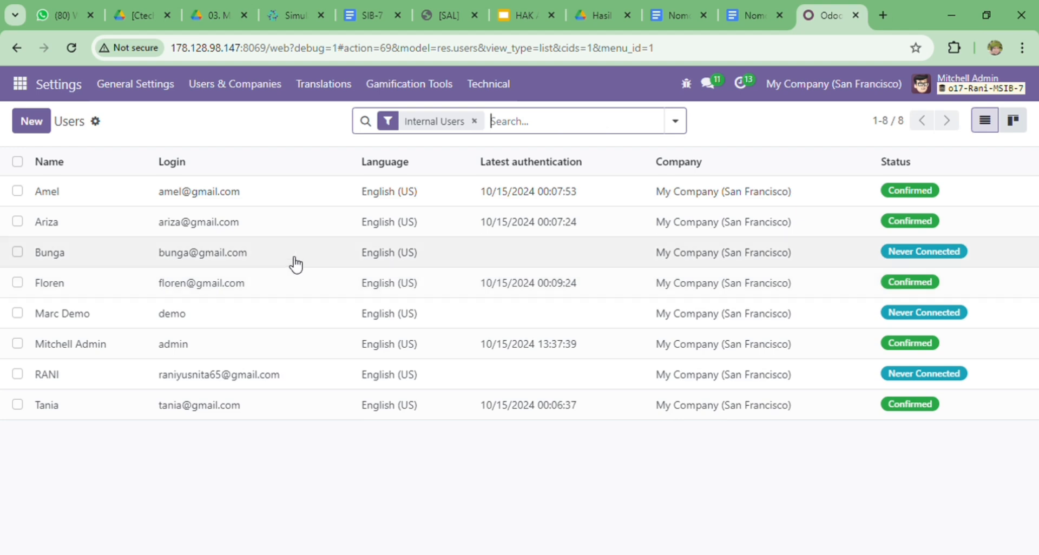
left_click(292, 259)
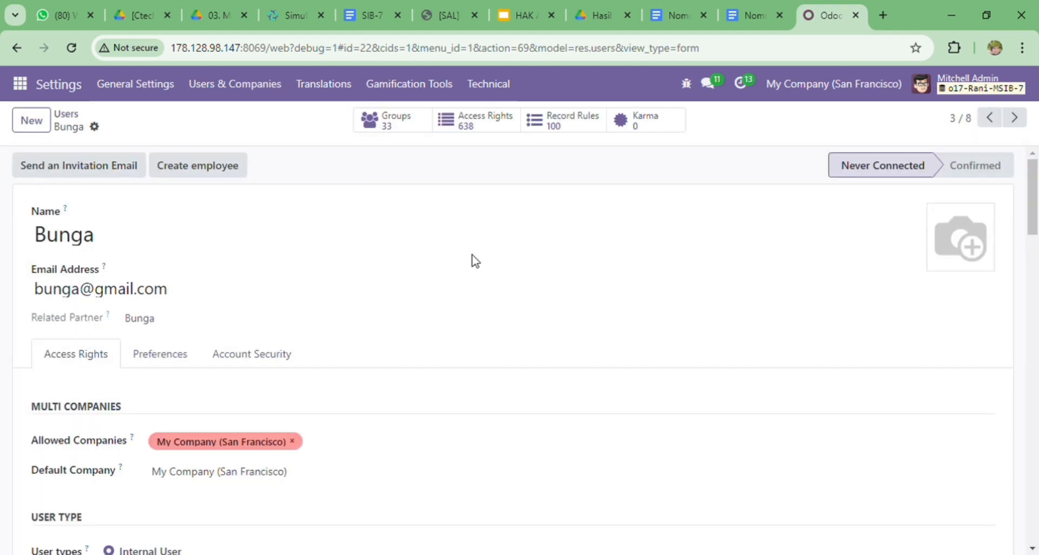
scroll(475, 262, "down", 3)
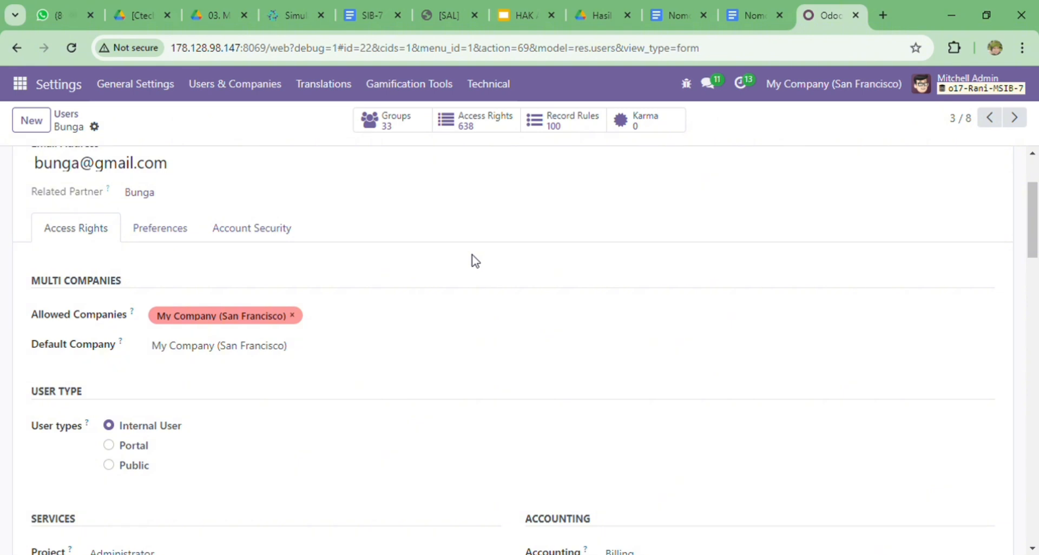
scroll(475, 261, "down", 10)
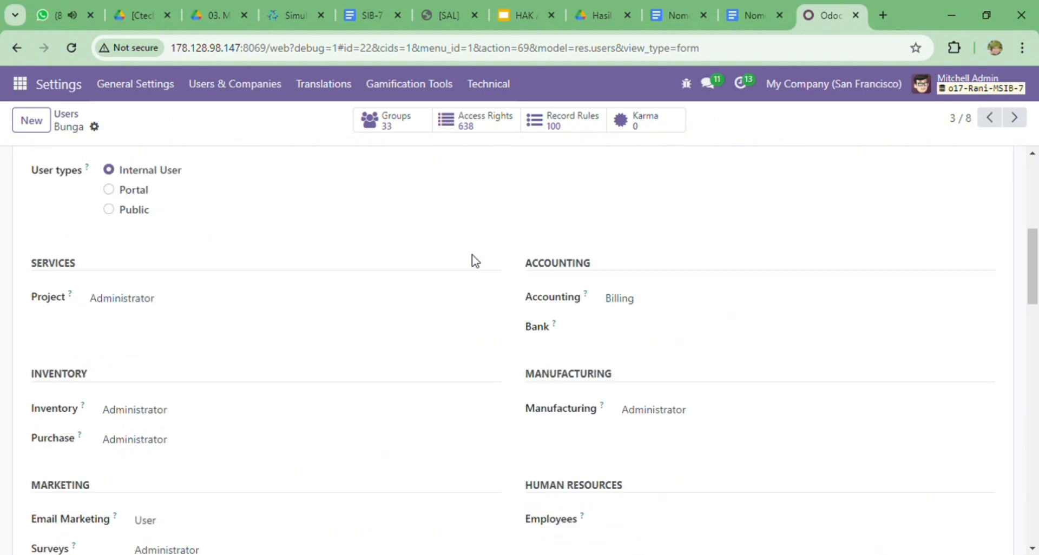
scroll(475, 261, "down", 6)
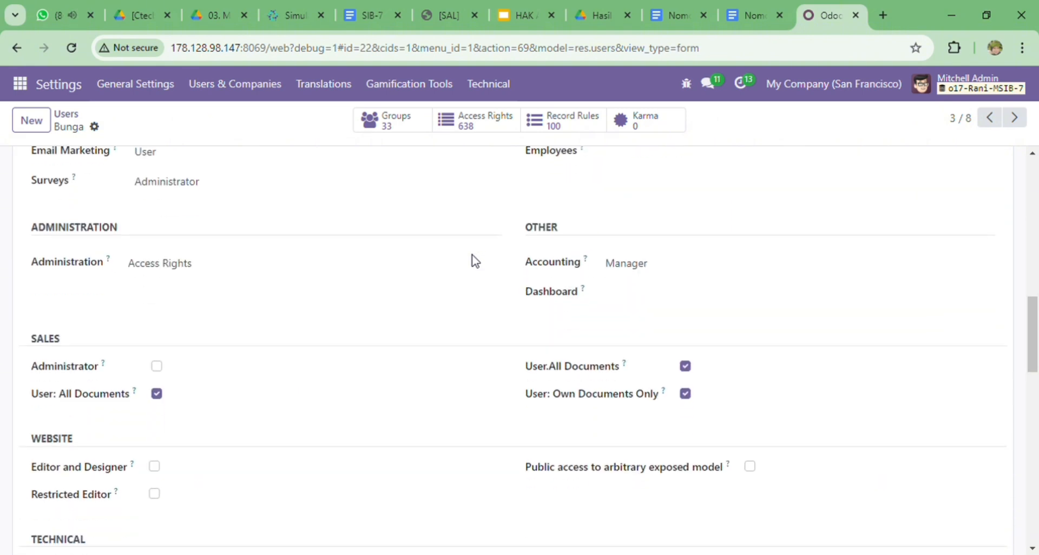
scroll(475, 261, "up", 10)
scroll(475, 261, "up", 6)
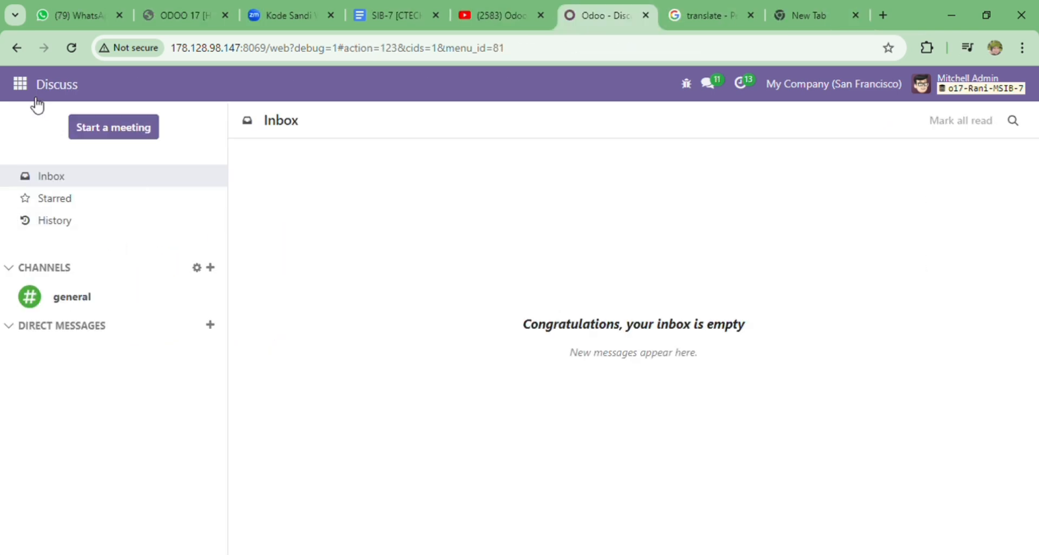
Show Settings > Users & Companies > Users: eight internal users, two confirmed, six never connected
left_click(21, 92)
scroll(65, 353, "down", 1)
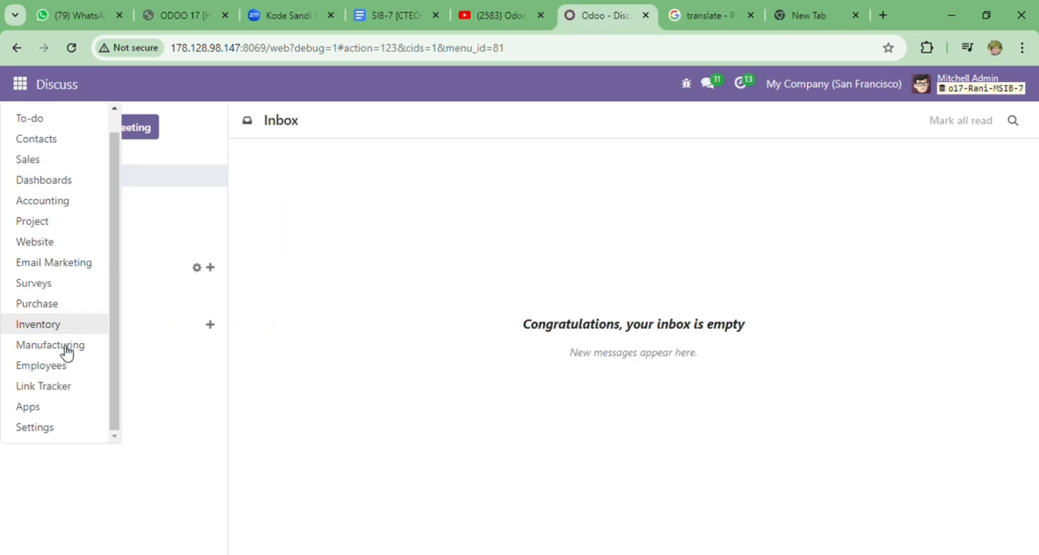
left_click(56, 433)
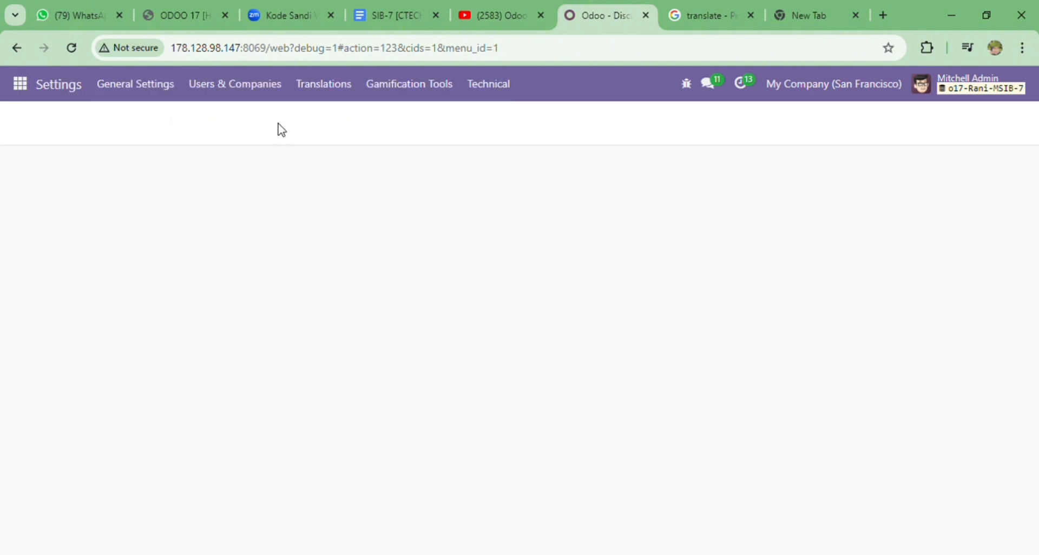
left_click(245, 90)
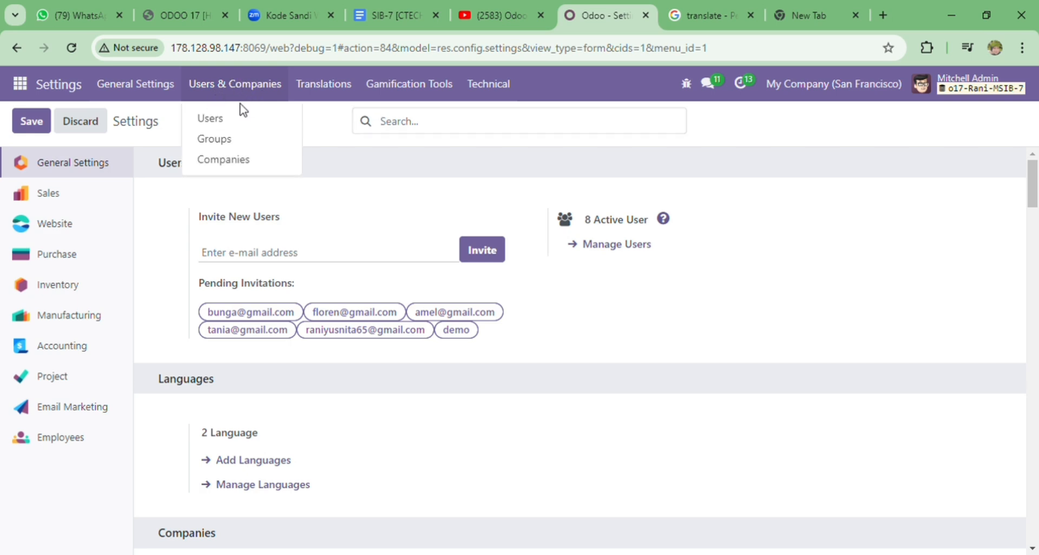
left_click(244, 117)
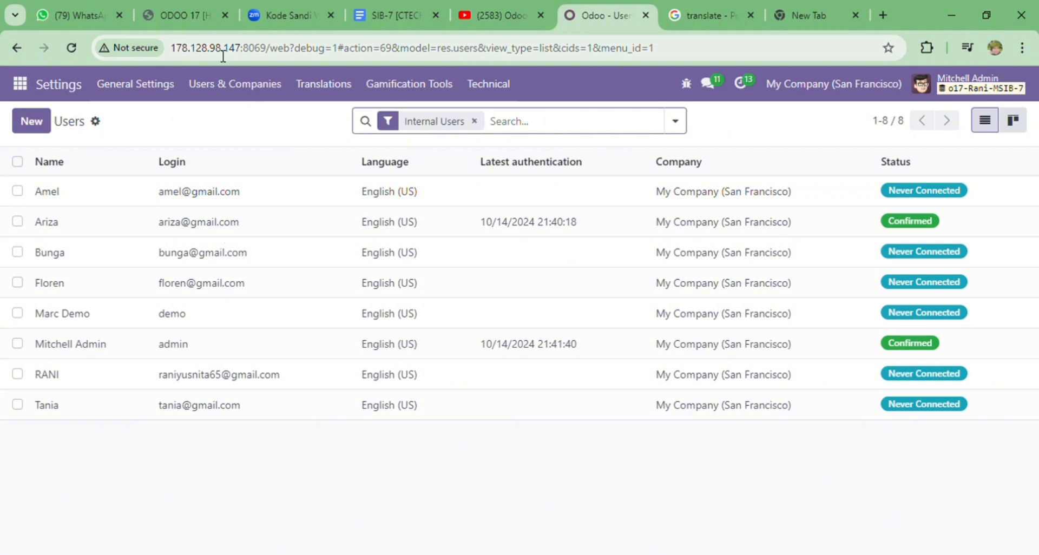
left_click(245, 87)
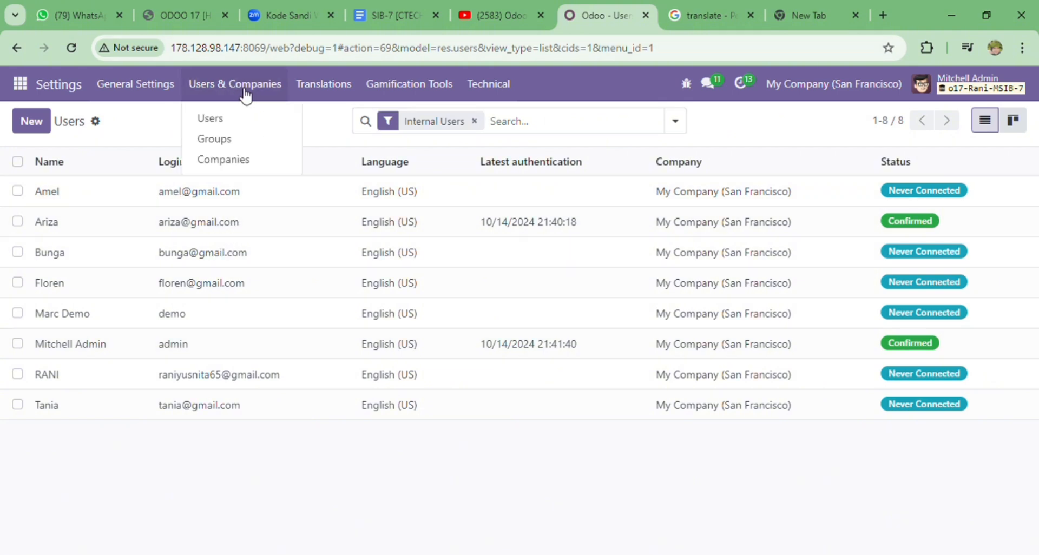
left_click(25, 84)
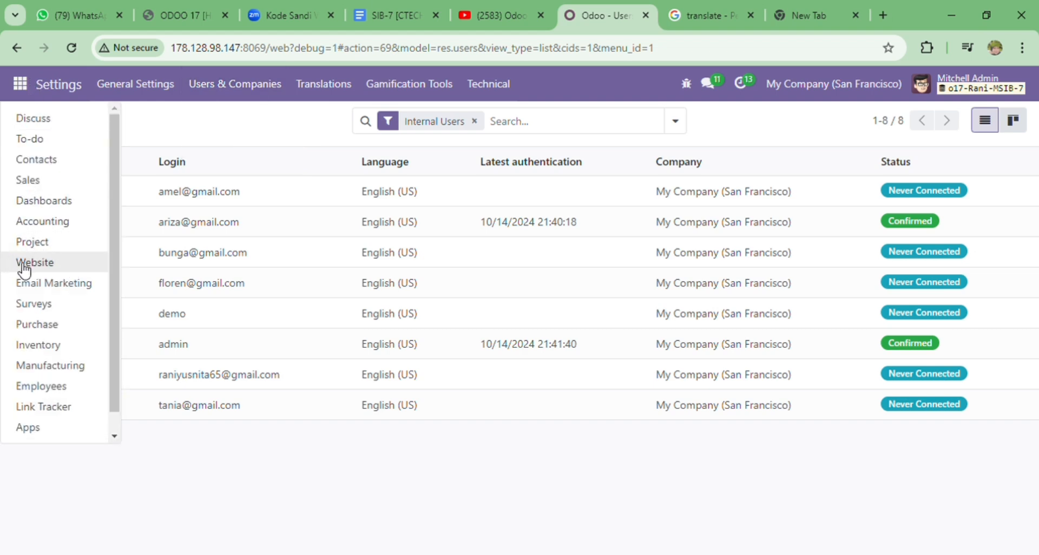
Log the administrator out from the Website app's header account menu
left_click(68, 271)
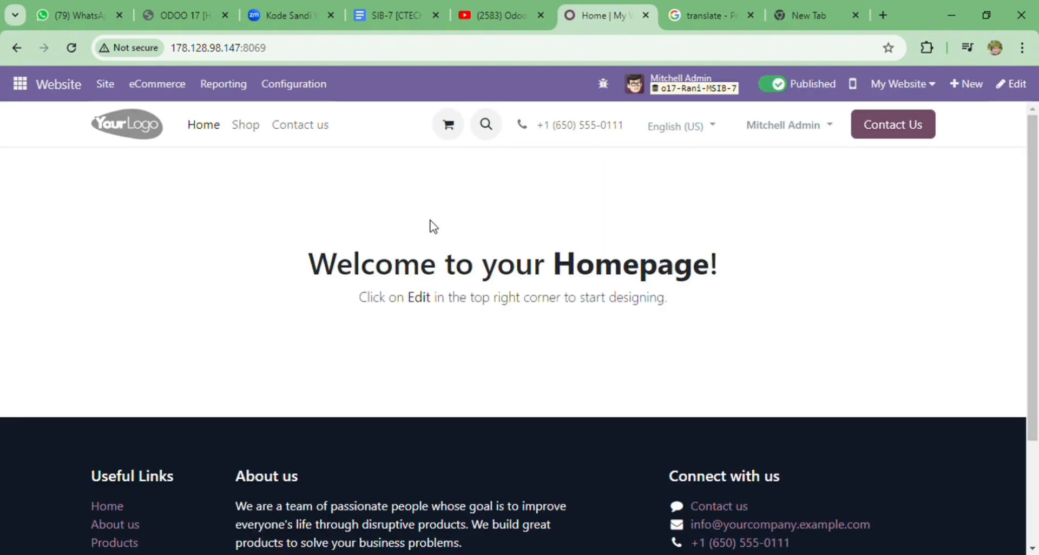
left_click(794, 129)
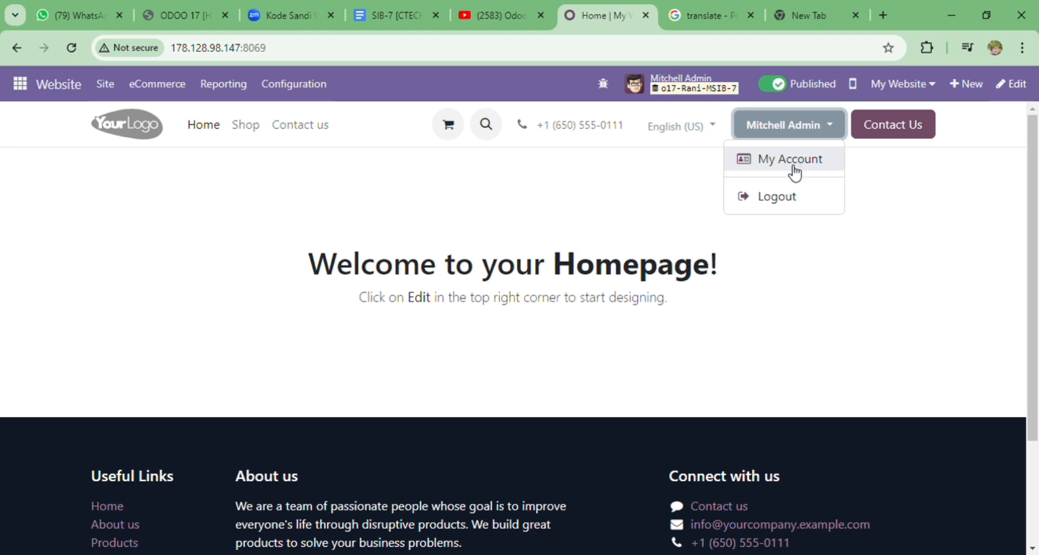
left_click(791, 196)
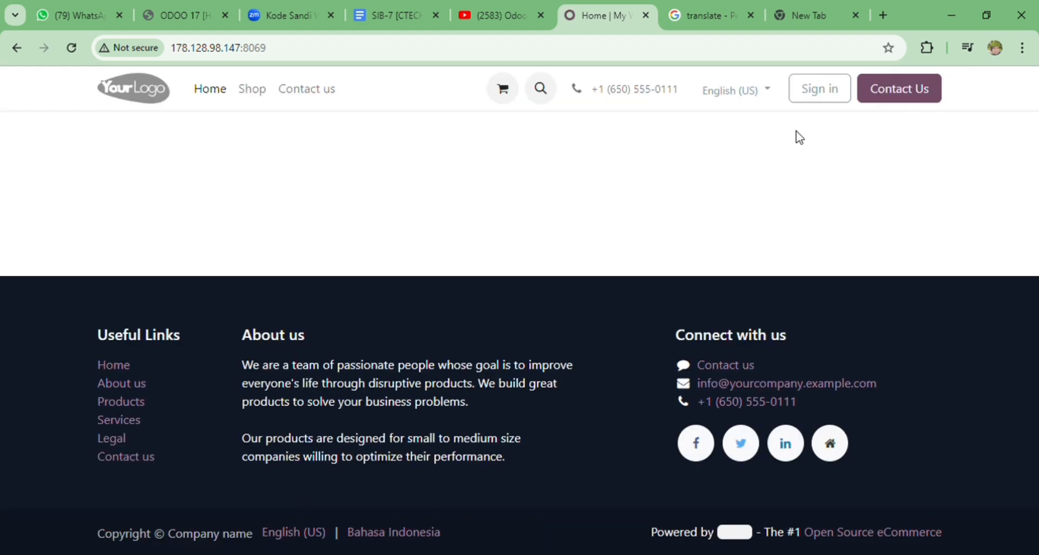
Sign in with the first imported user's login e-mail and password
left_click(805, 97)
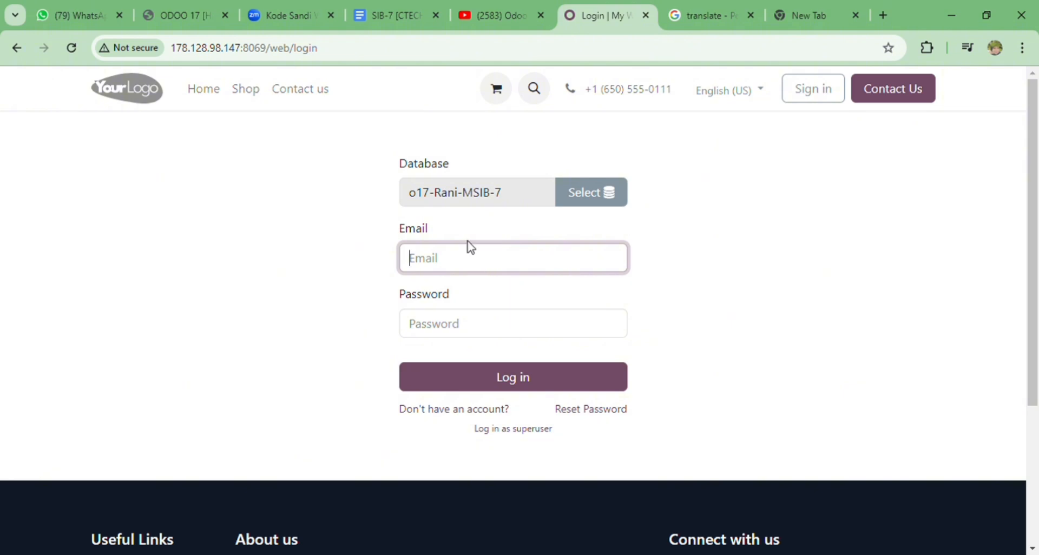
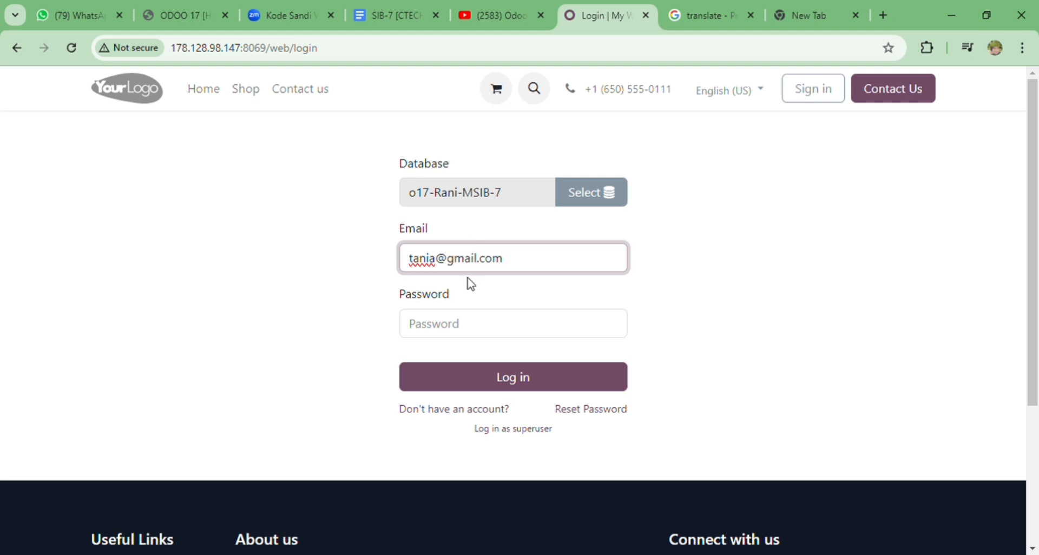
left_click(478, 329)
type("•")
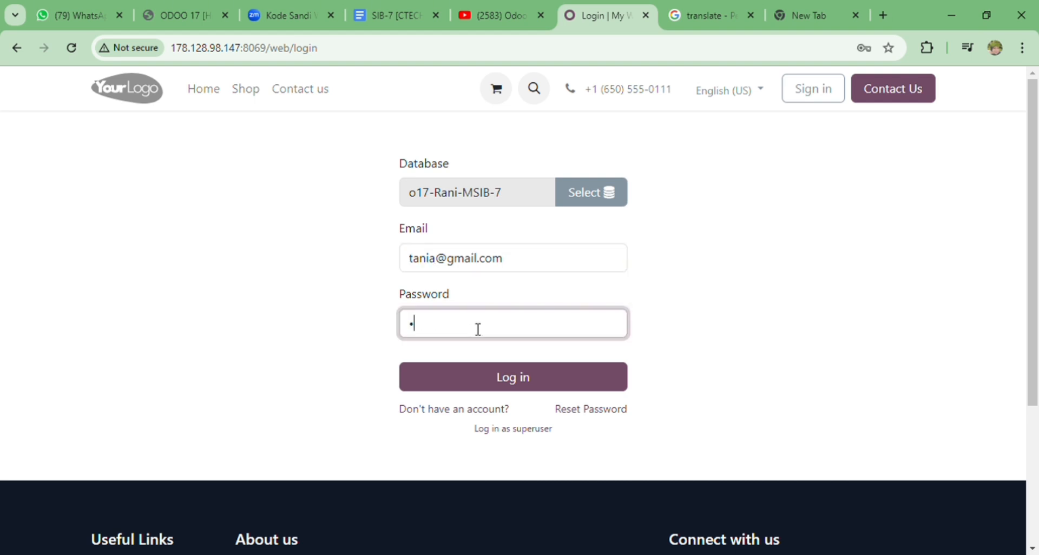
key("Return")
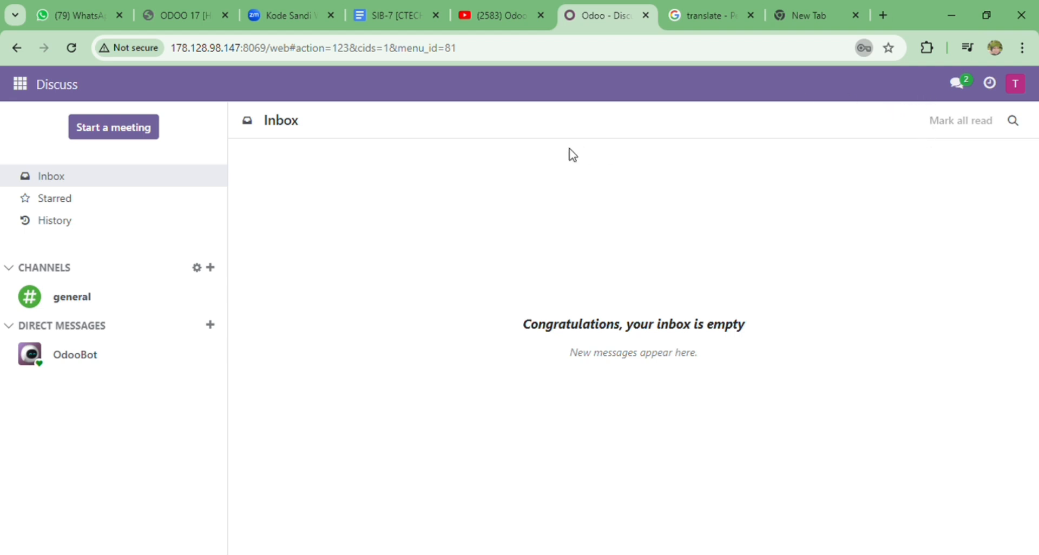
Open the Website app as the imported user, then log that user out
left_click(21, 87)
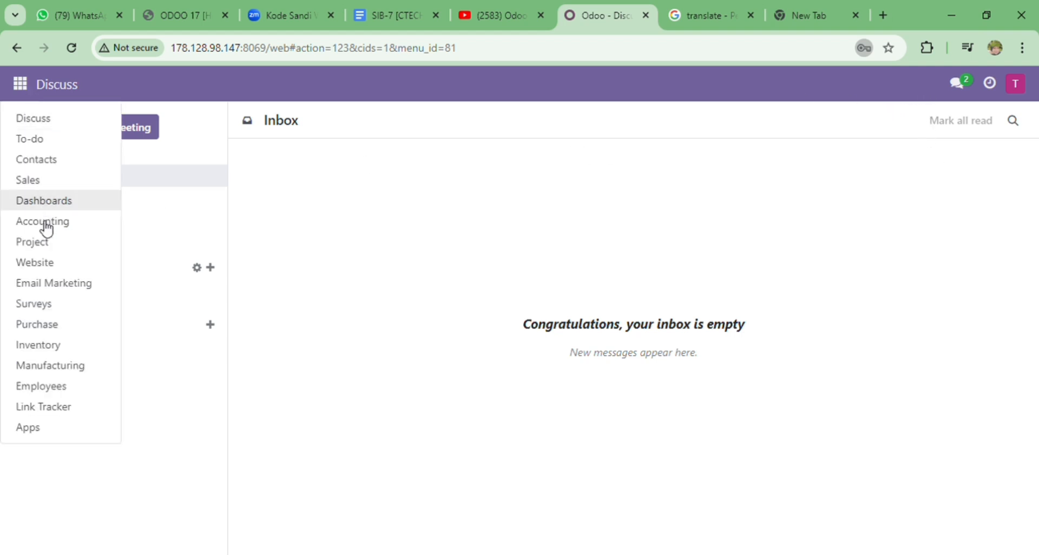
left_click(54, 269)
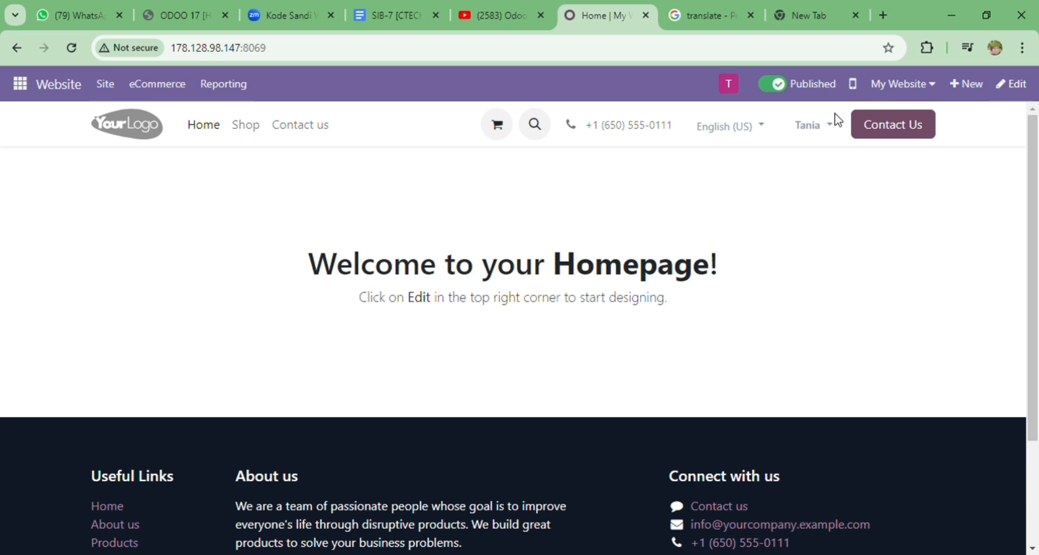
left_click(814, 125)
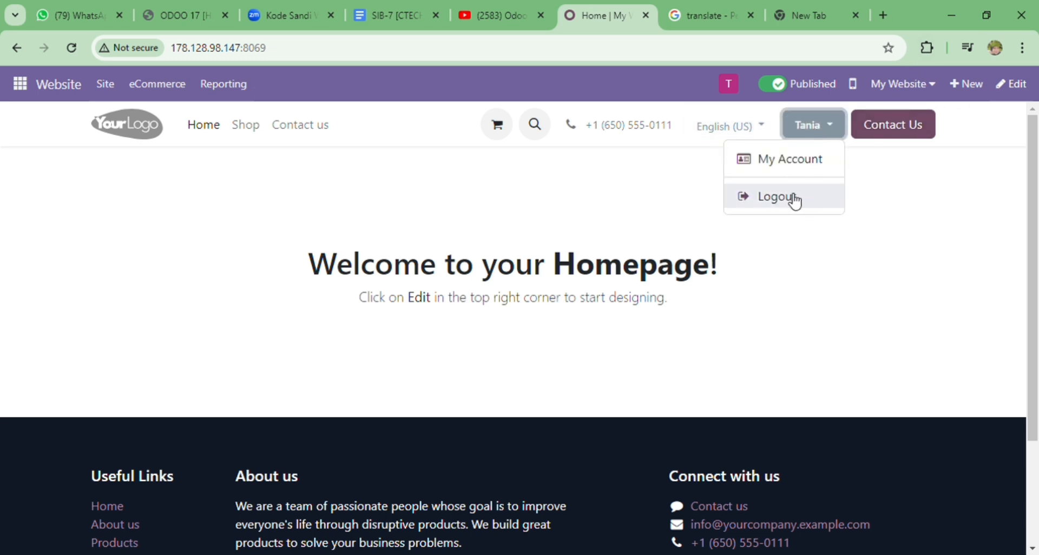
left_click(795, 200)
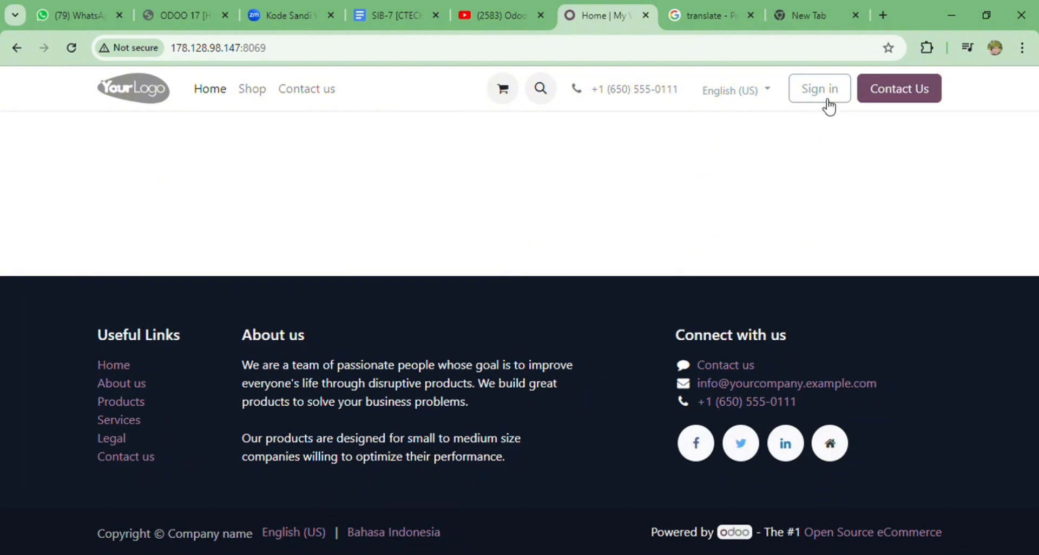
Sign in with the second imported user's suggested login e-mail and password
left_click(816, 88)
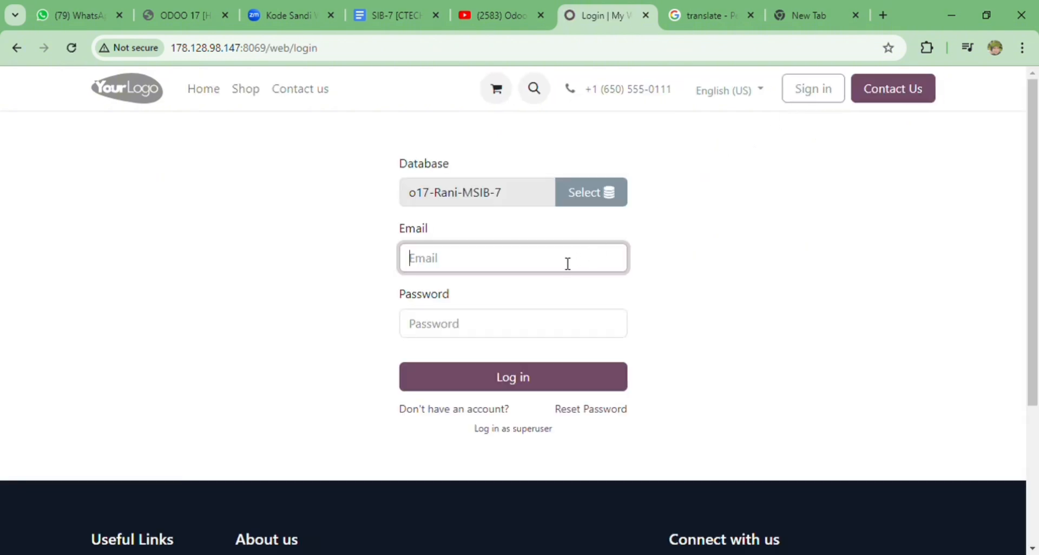
left_click(541, 305)
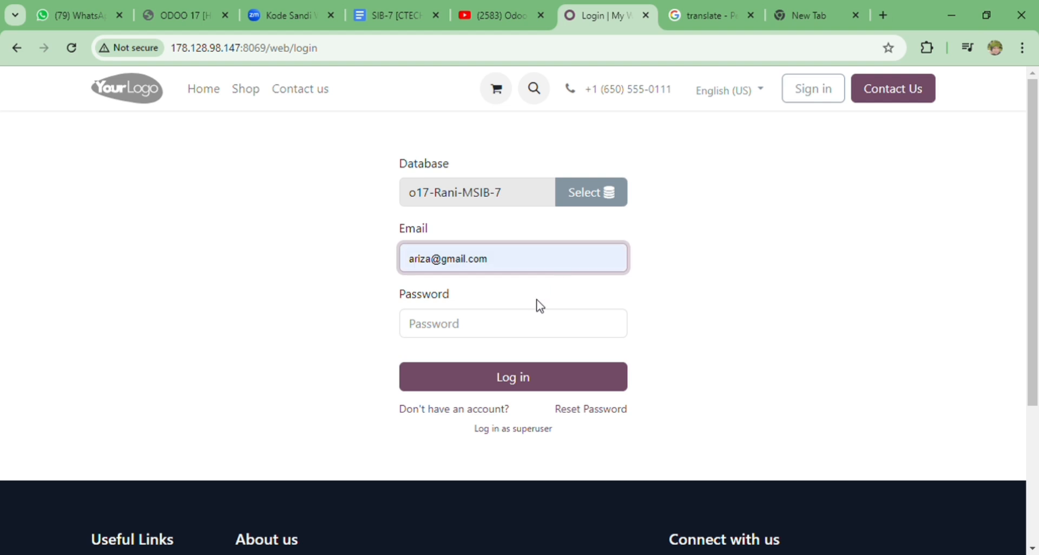
left_click(528, 329)
type("•••")
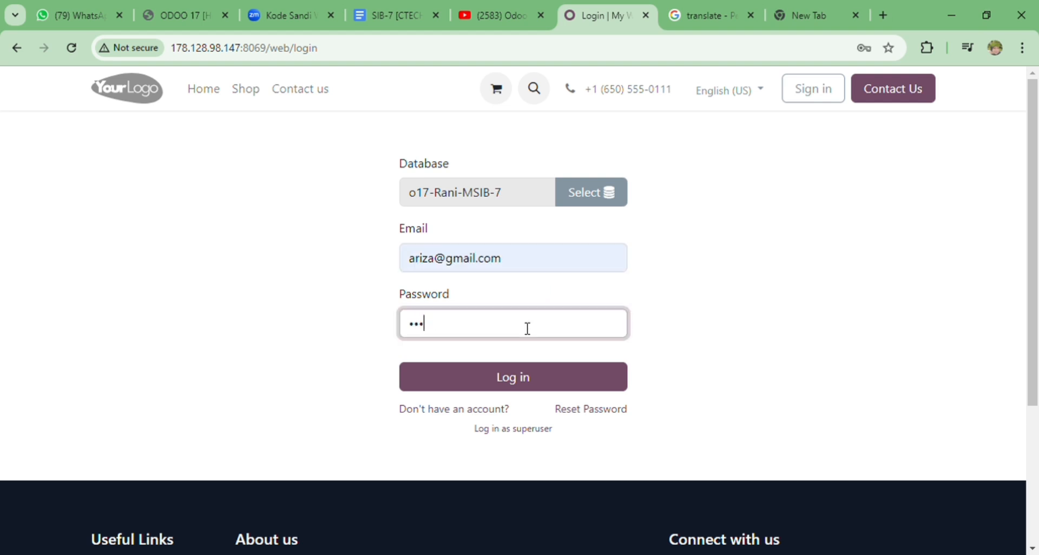
key("Return")
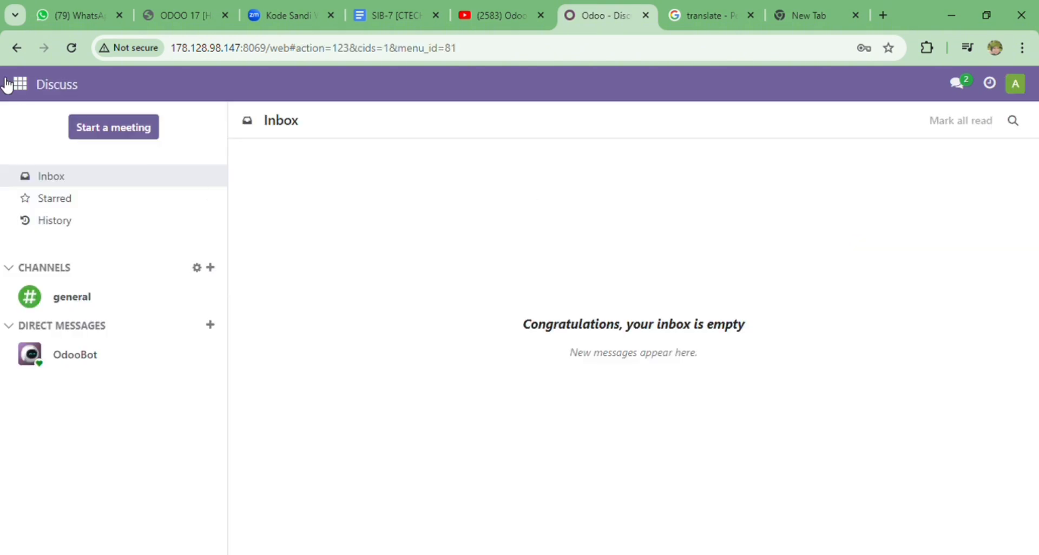
Open the Website app as the second imported user and check the header account menu
left_click(22, 87)
left_click(35, 263)
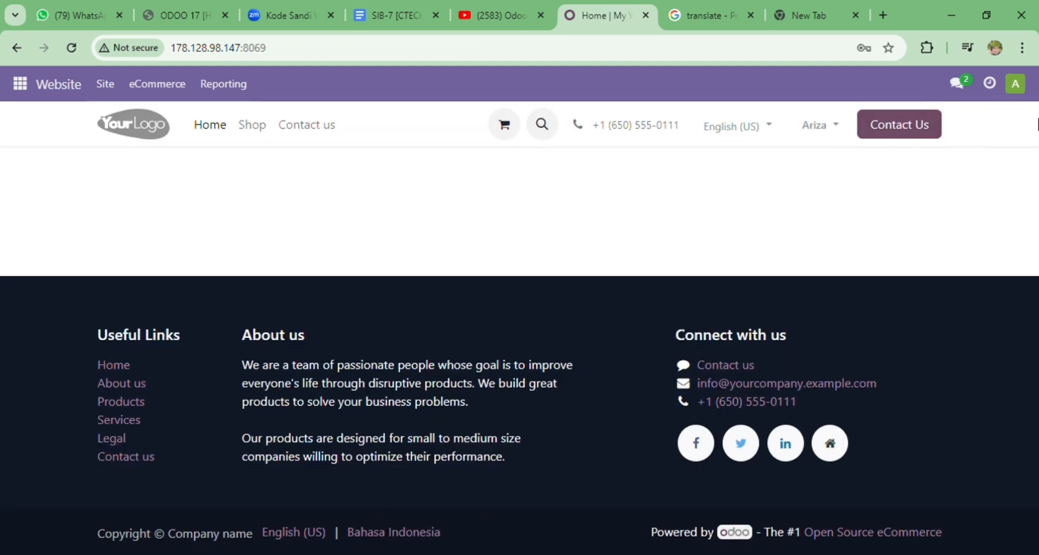
left_click(816, 127)
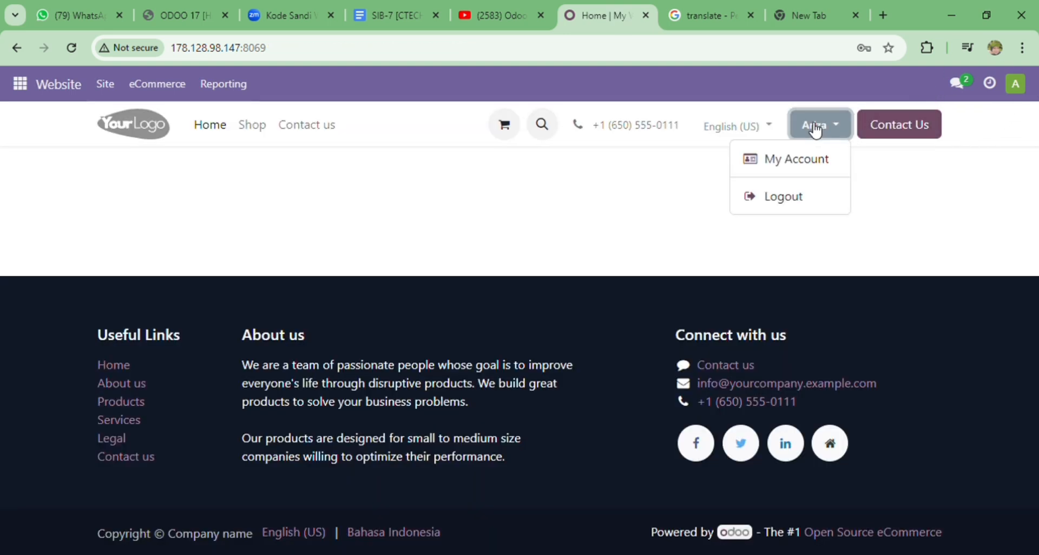
left_click(756, 214)
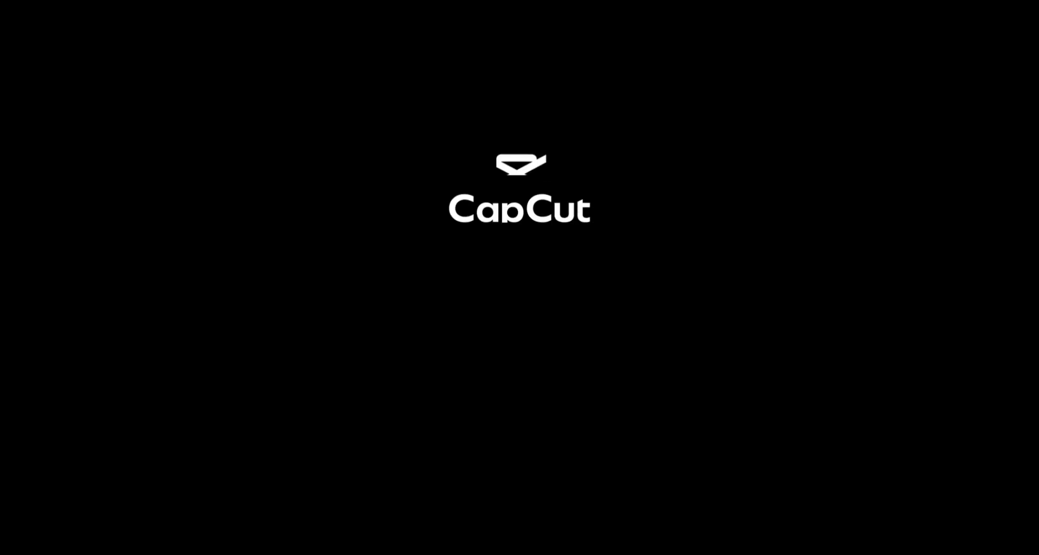